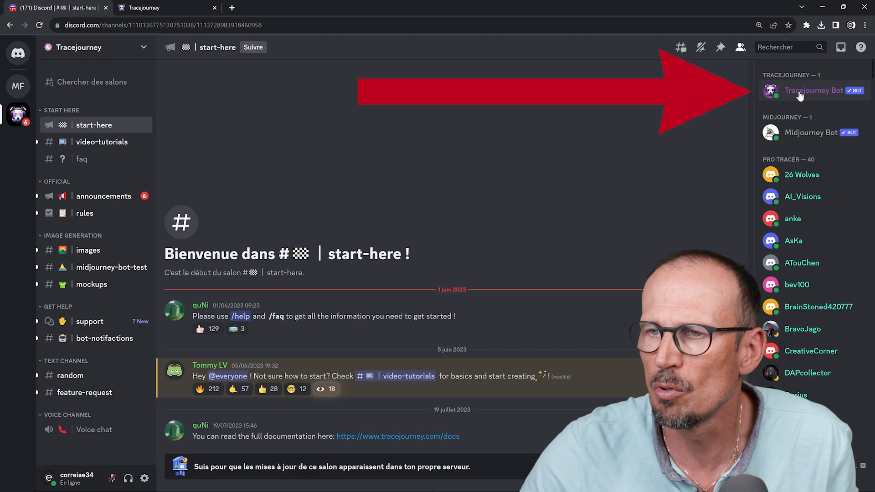
Open the Tracejourney Bot entry in the server's member list and review the prompts of the generated cat mascot and white t-shirt images
left_click(769, 91)
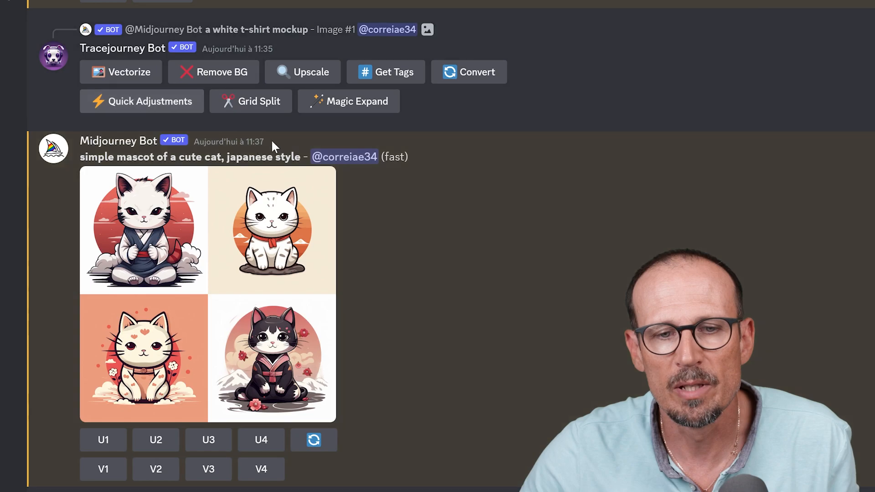
scroll(273, 141, "up", 5)
scroll(276, 143, "down", 8)
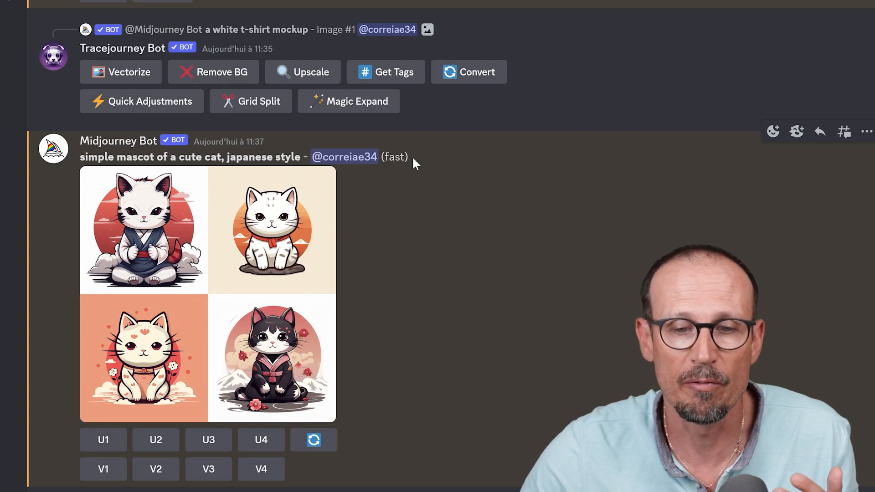
scroll(331, 153, "up", 10)
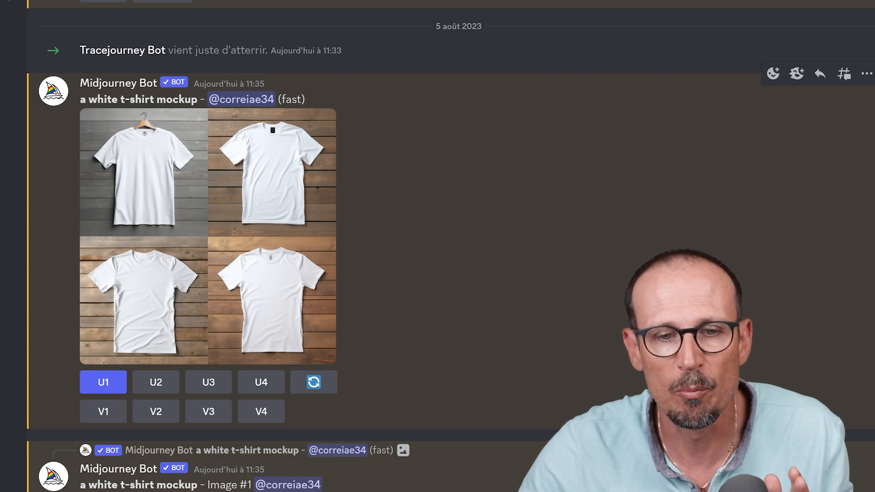
left_click_drag(197, 99, 80, 99)
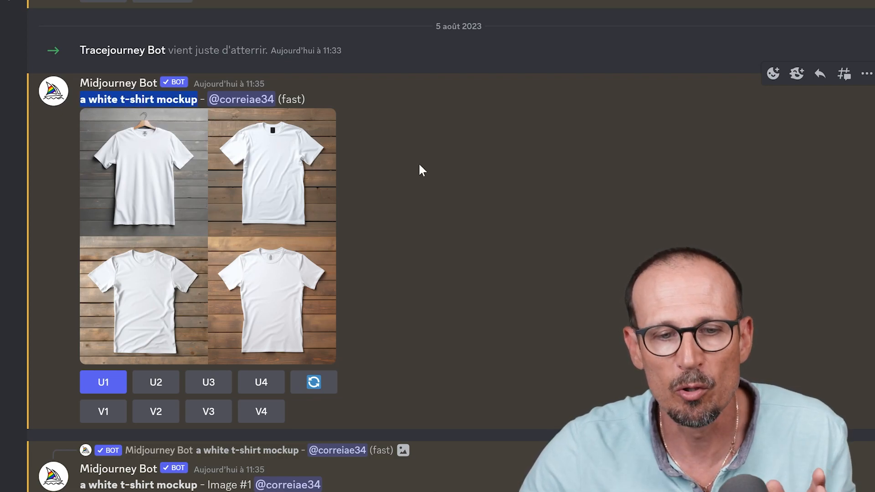
Open the upscaled white t-shirt mockup at full size in the browser and save the image
scroll(420, 170, "down", 2)
scroll(418, 170, "down", 10)
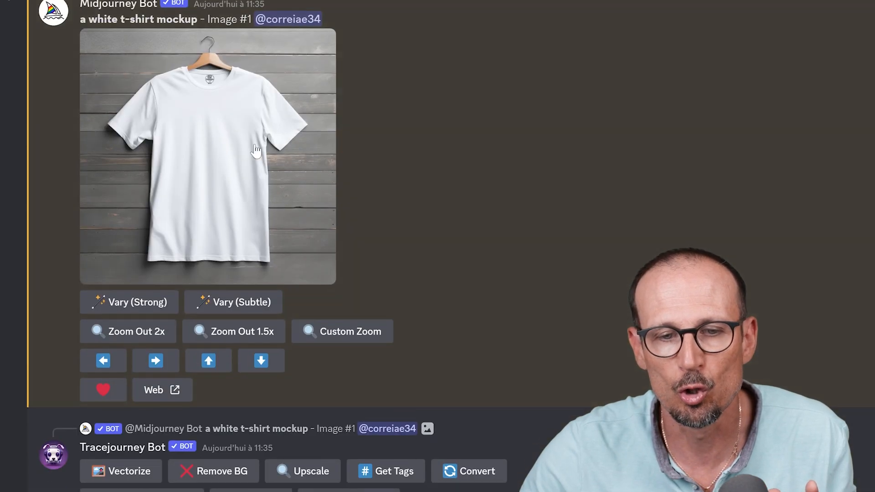
left_click(256, 150)
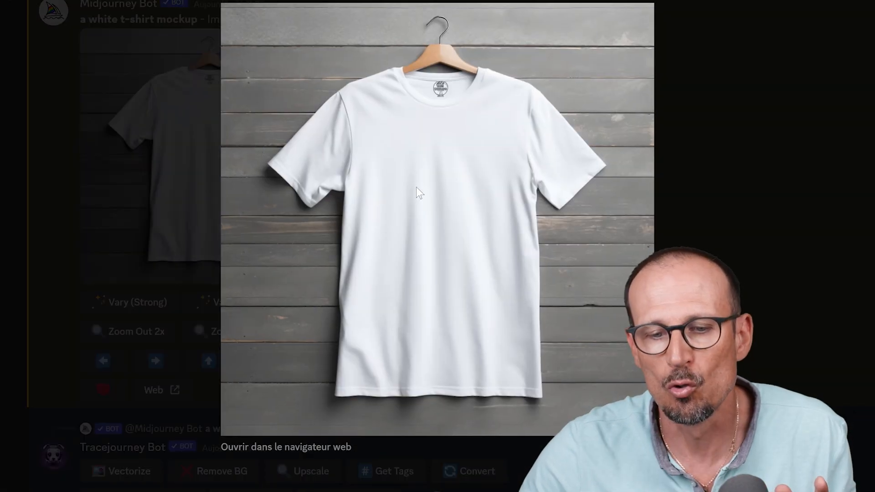
left_click(302, 446)
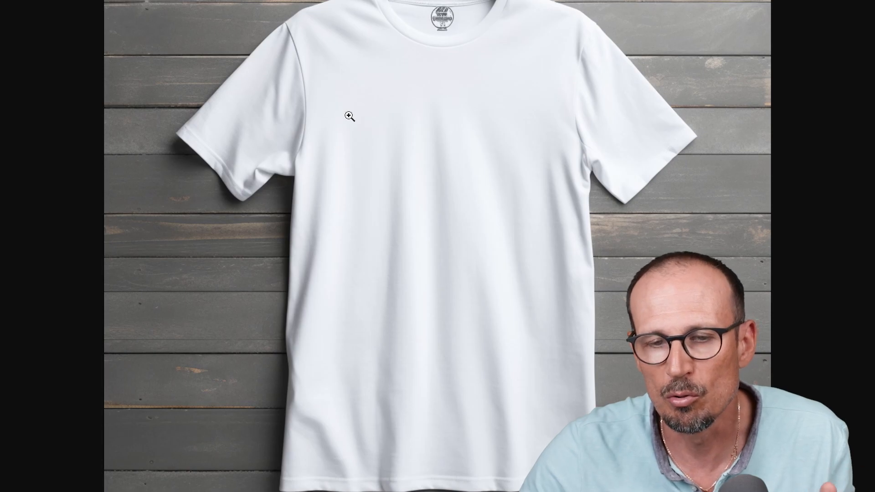
right_click(349, 117)
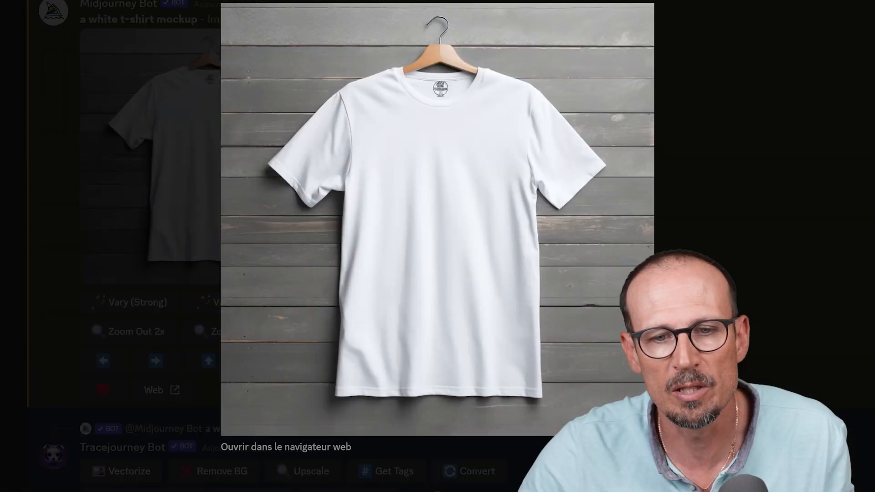
key("Escape")
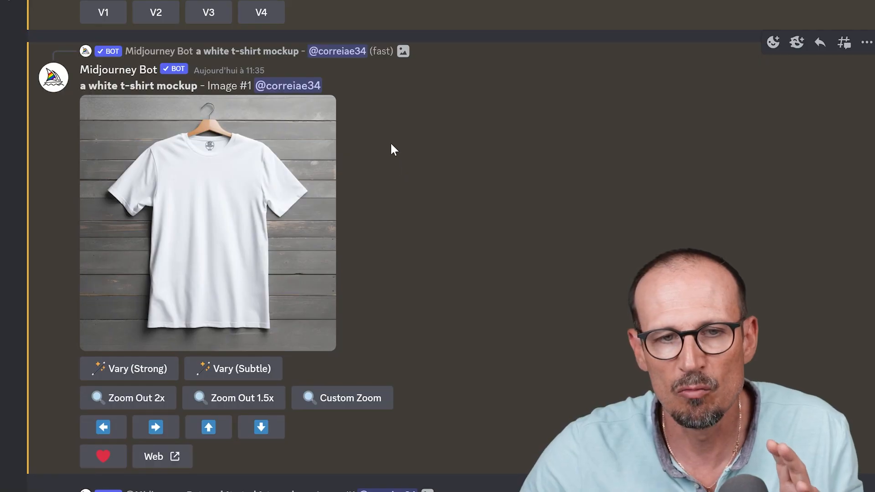
Remove the background from the upscaled Japanese-style cat mascot image with the Tracejourney Bot
scroll(392, 148, "up", 5)
scroll(392, 146, "down", 5)
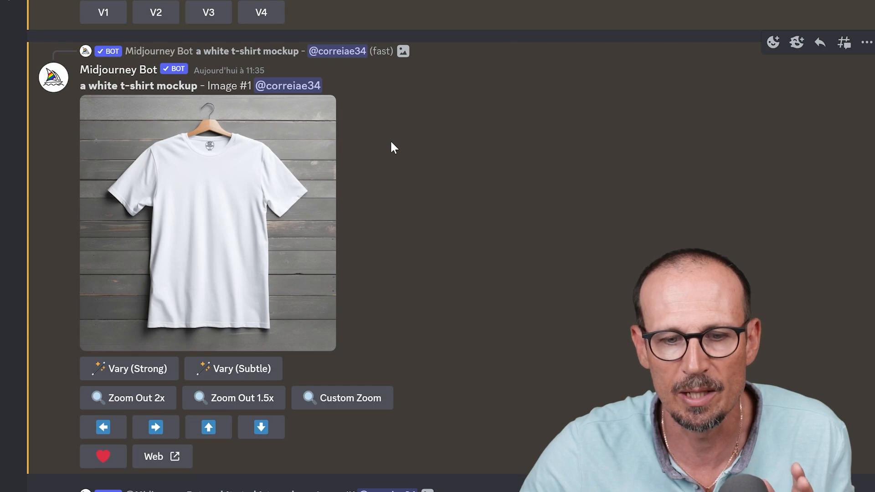
scroll(394, 135, "down", 3)
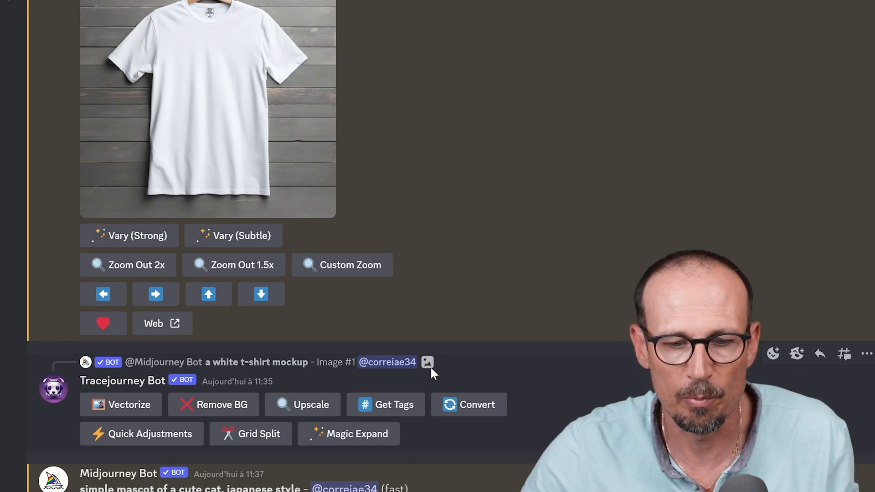
scroll(428, 351, "down", 5)
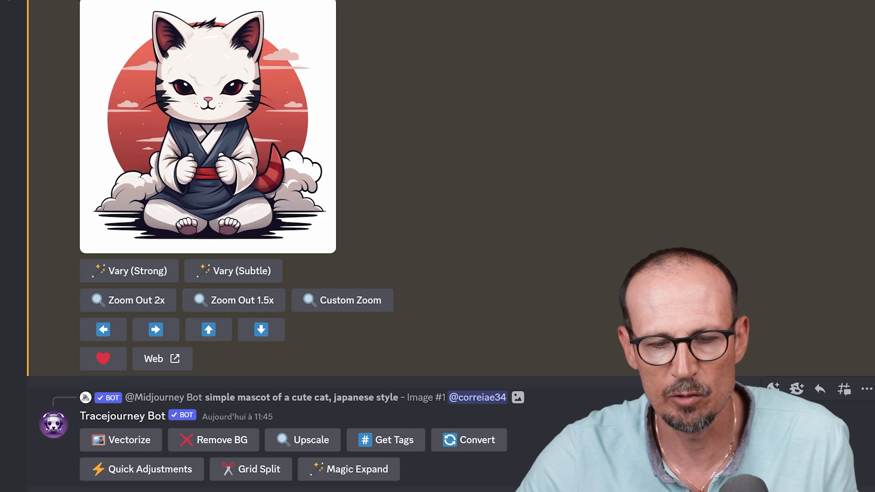
left_click(217, 444)
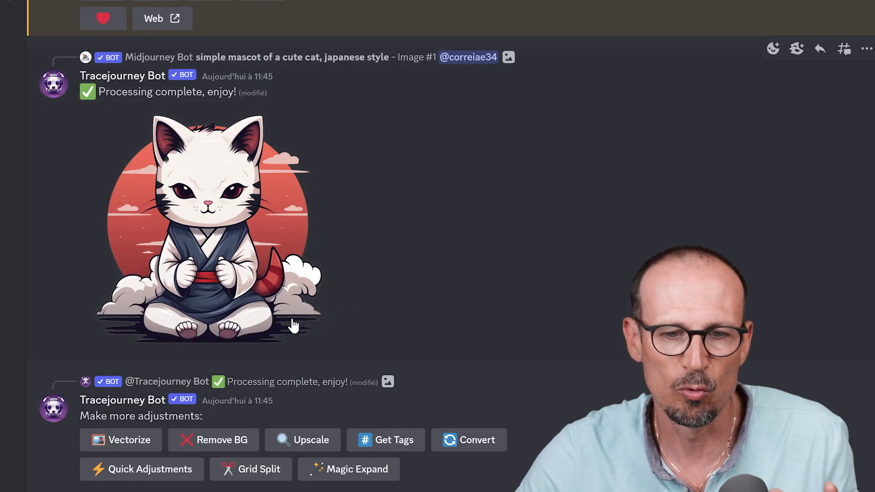
Open the background-free cat mascot at full size, save the image and close its preview
left_click(293, 325)
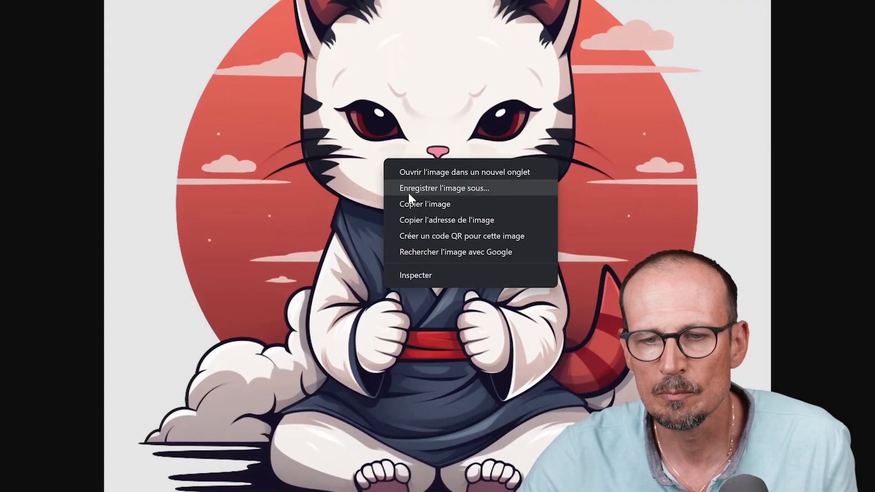
left_click(409, 192)
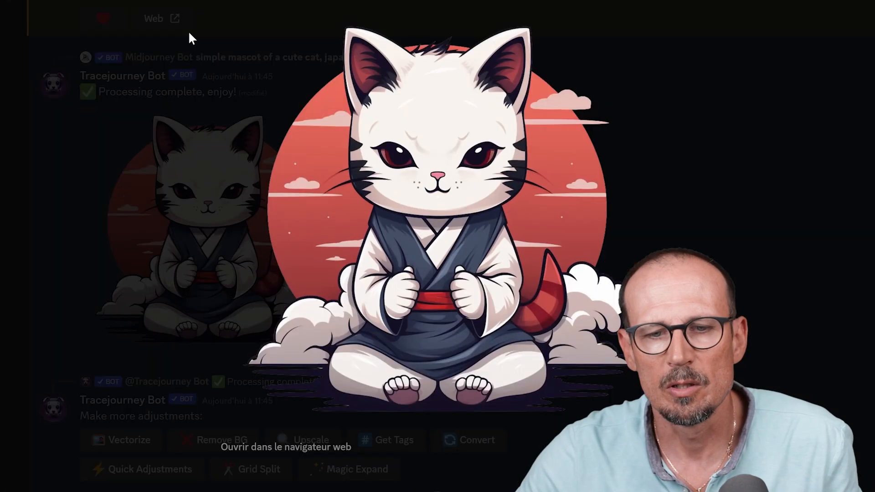
left_click(720, 211)
scroll(392, 262, "down", 2)
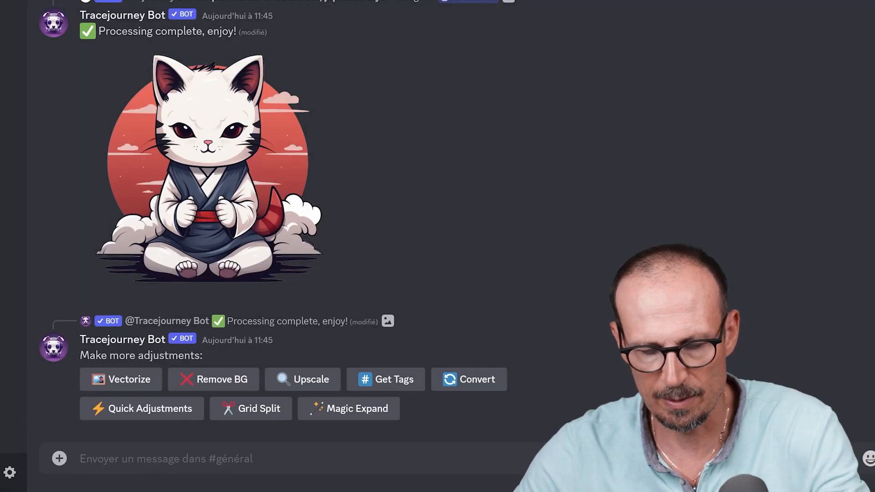
Run Tracejourney's /mockup command with the white t-shirt image as mockup_file and the transparent cat mascot as design_file
type("/")
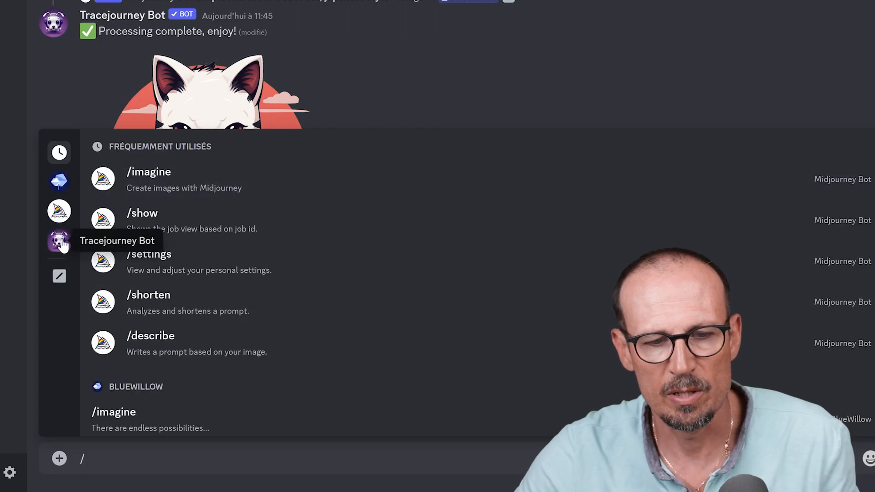
left_click(61, 244)
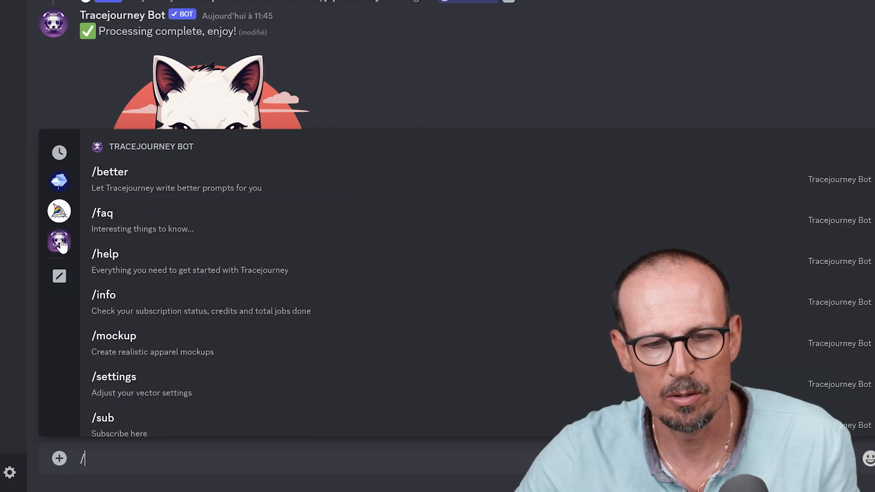
left_click(111, 342)
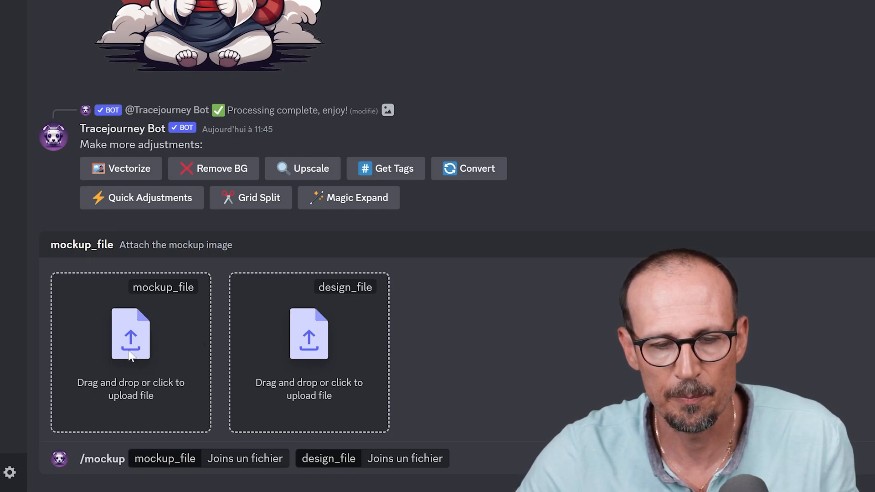
left_click(130, 355)
left_click(309, 337)
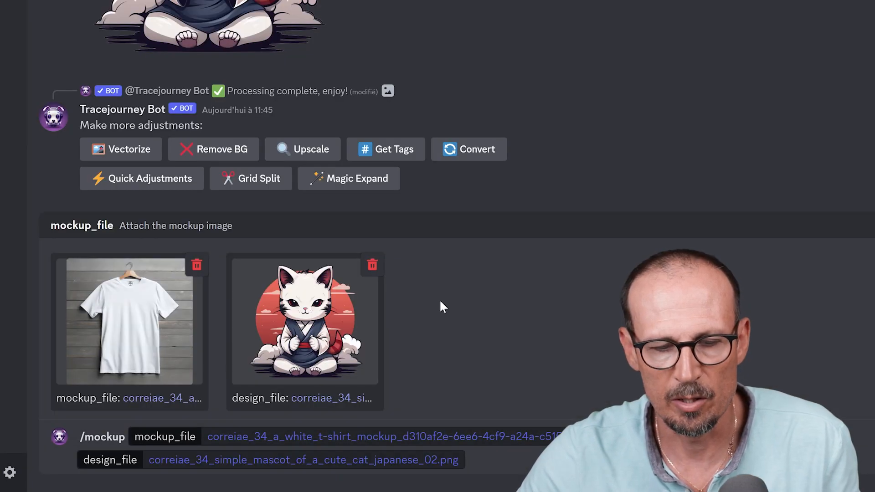
key("Return")
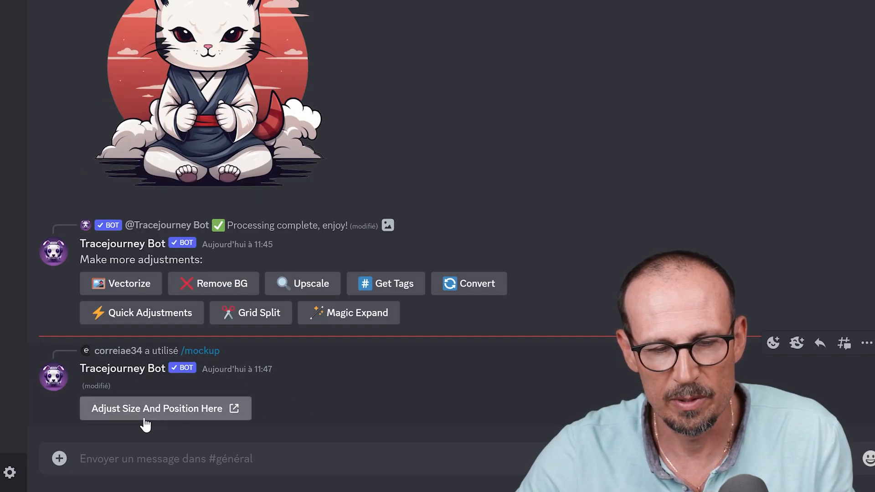
Shrink the cat design on the chest of the white t-shirt in the Tracejourney web editor and generate the mockup
left_click(172, 412)
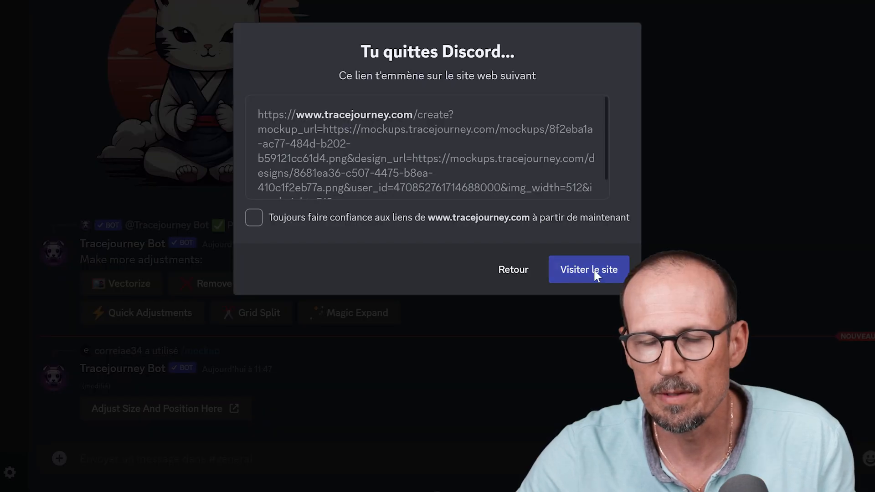
left_click(596, 275)
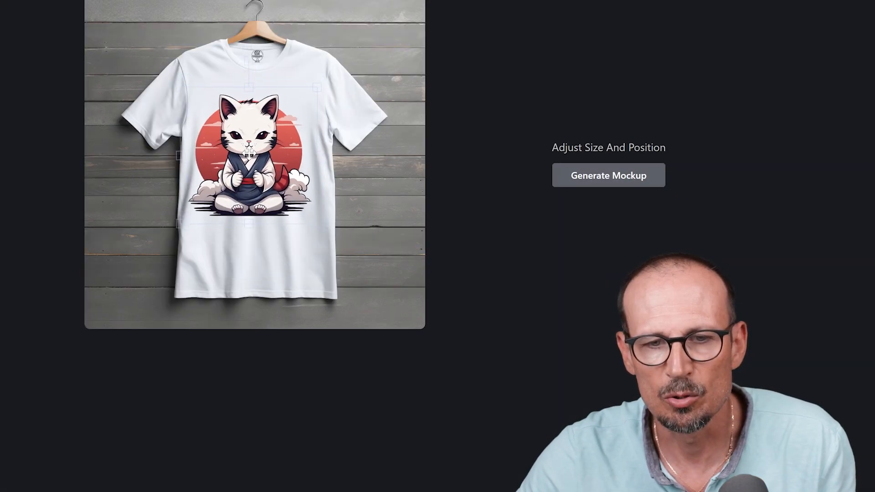
left_click_drag(318, 223, 266, 148)
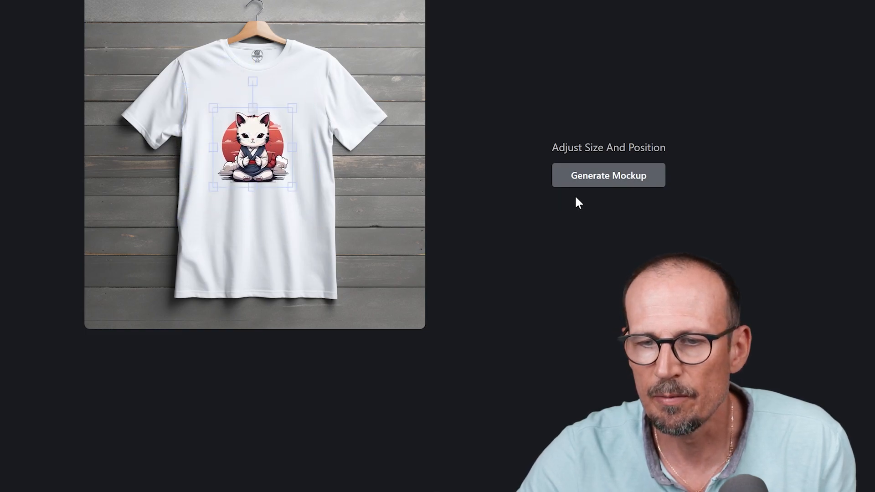
left_click(580, 179)
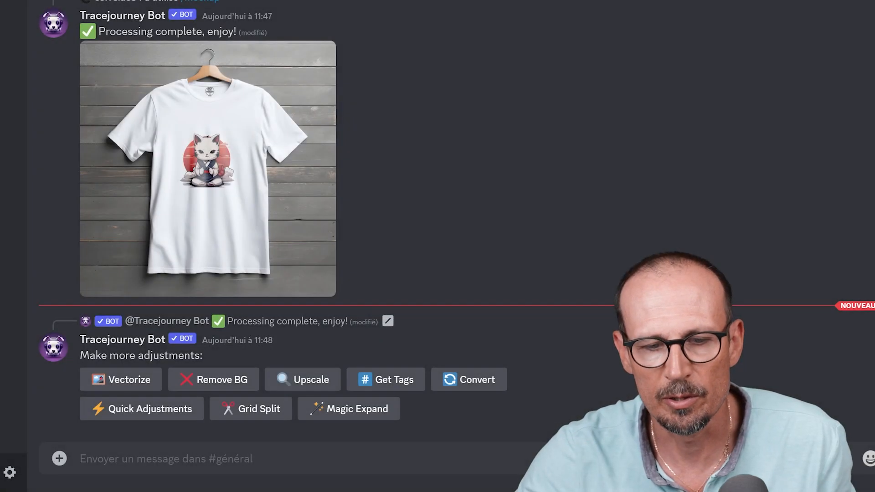
left_click(230, 171)
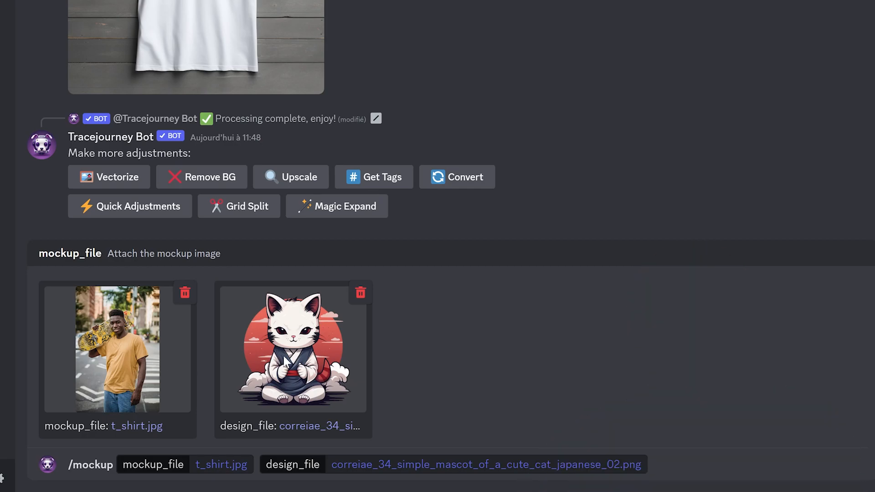
Submit the /mockup command for t_shirt.jpg and the cat design with the Bright fabric color, and open its size and position page
key("Return")
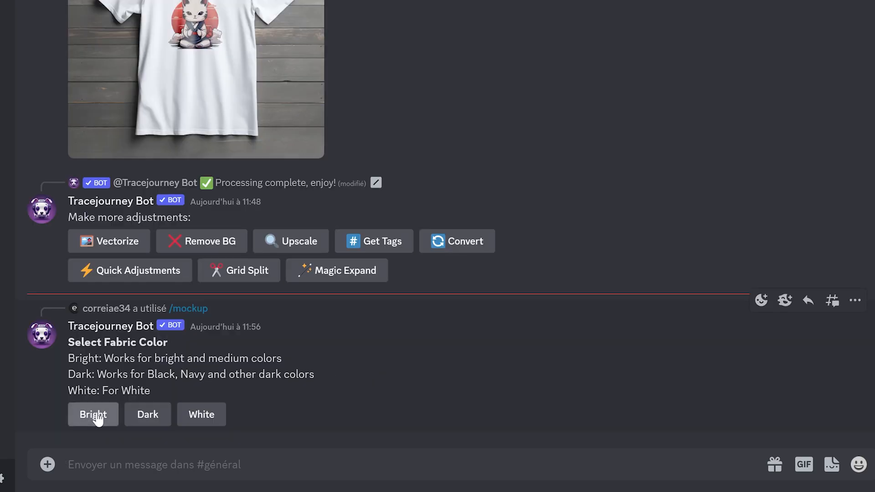
left_click(96, 418)
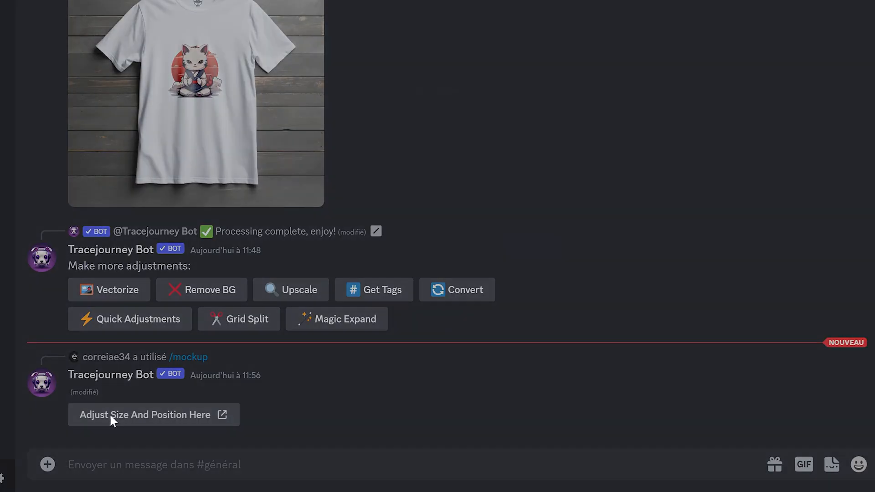
left_click(111, 414)
left_click(608, 269)
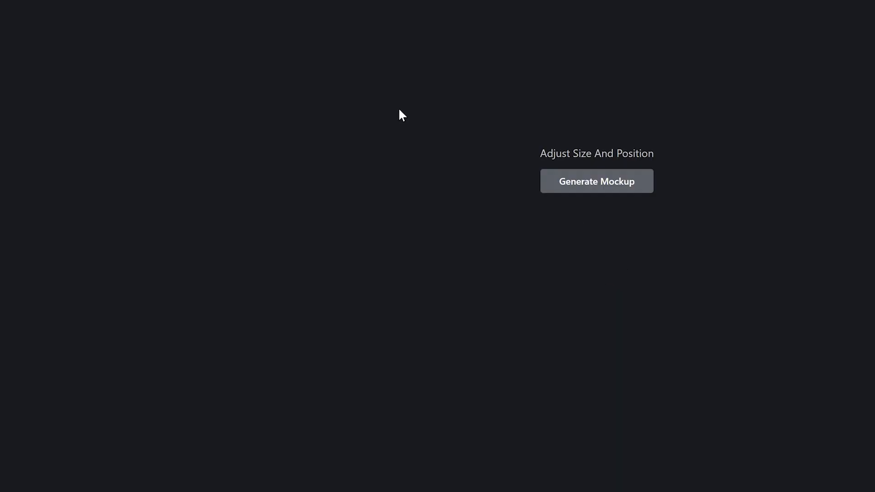
Scale down the cat design, place it on the chest of the man's yellow t-shirt and generate the mockup
left_click_drag(304, 75, 260, 171)
left_click_drag(269, 254, 297, 209)
left_click_drag(307, 244, 278, 210)
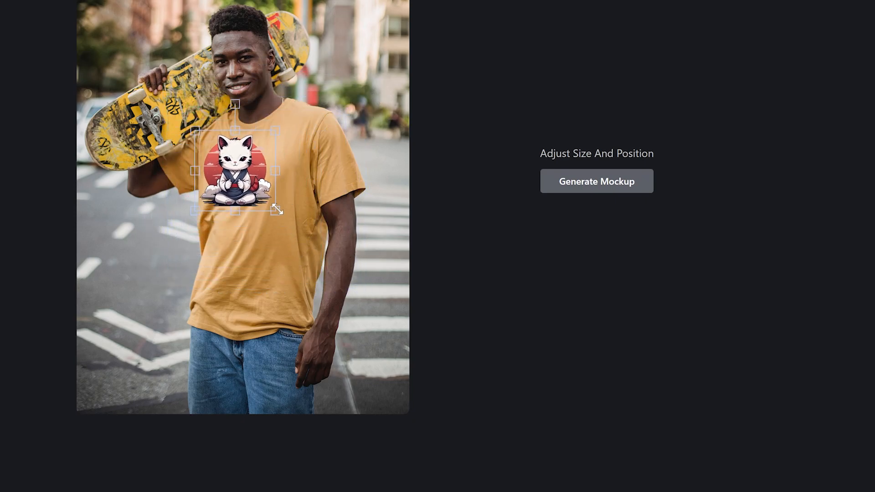
left_click(563, 192)
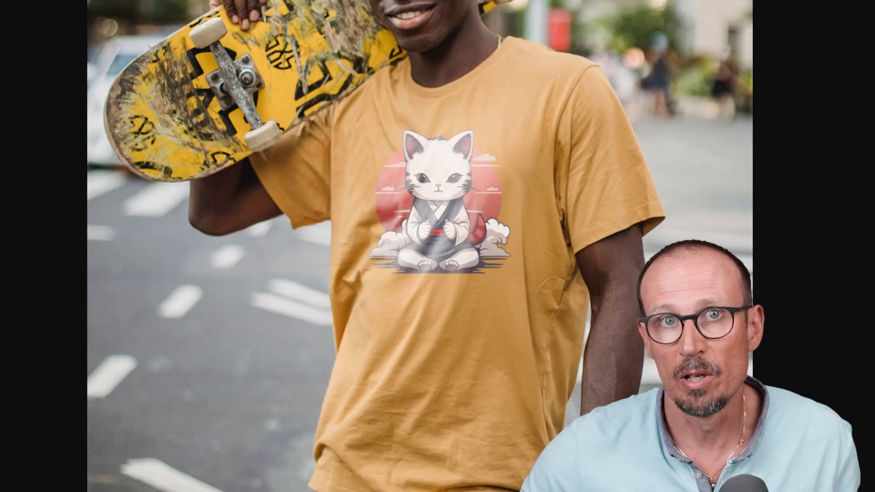